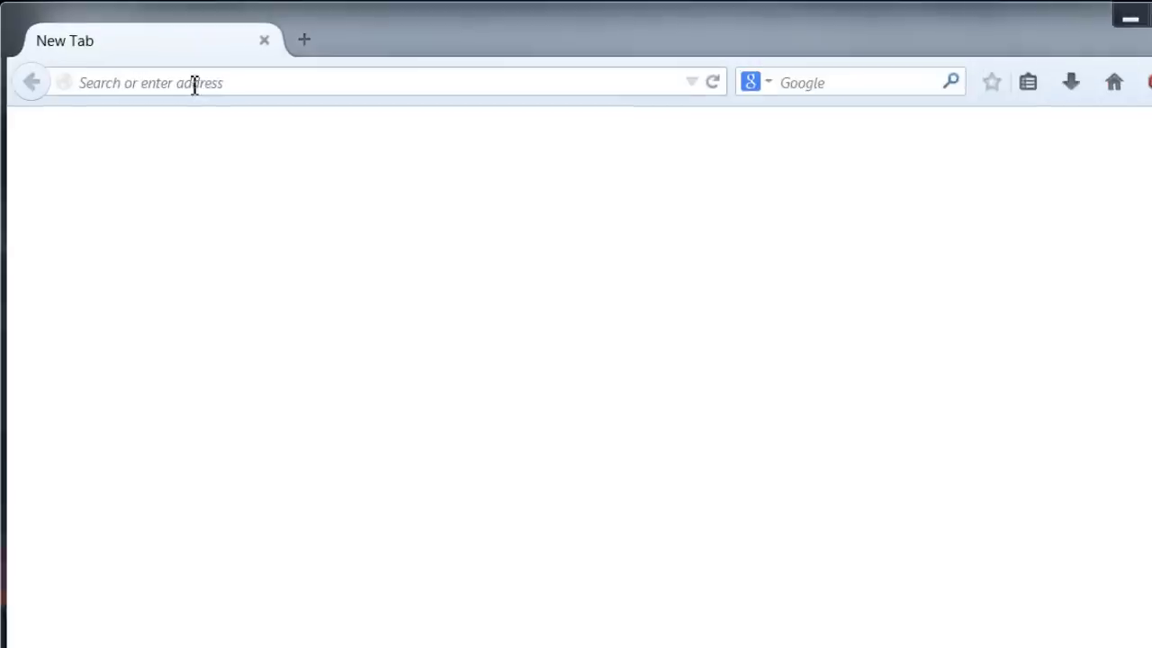
click(180, 75)
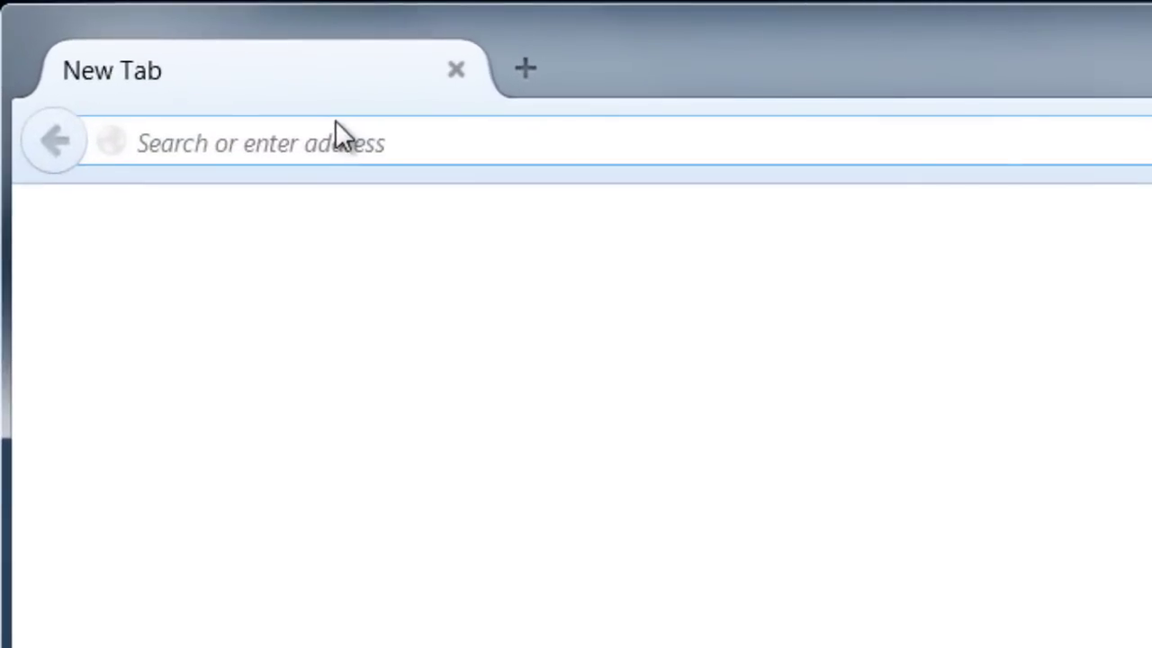
text(https://www.warframe.com/)
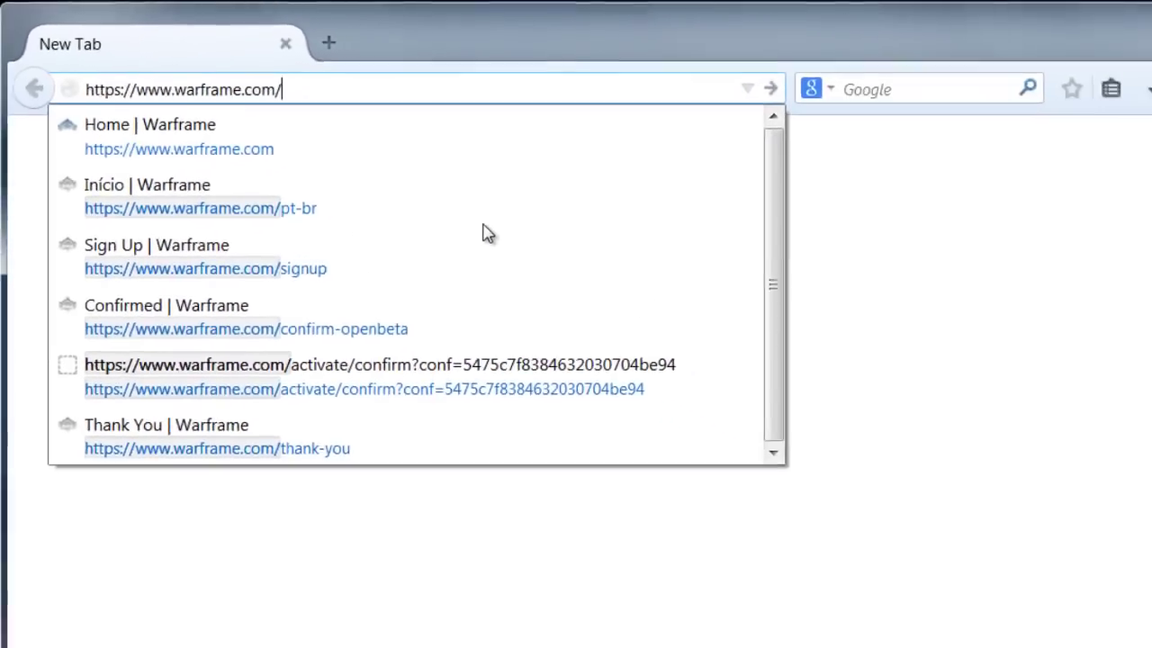
key(Return)
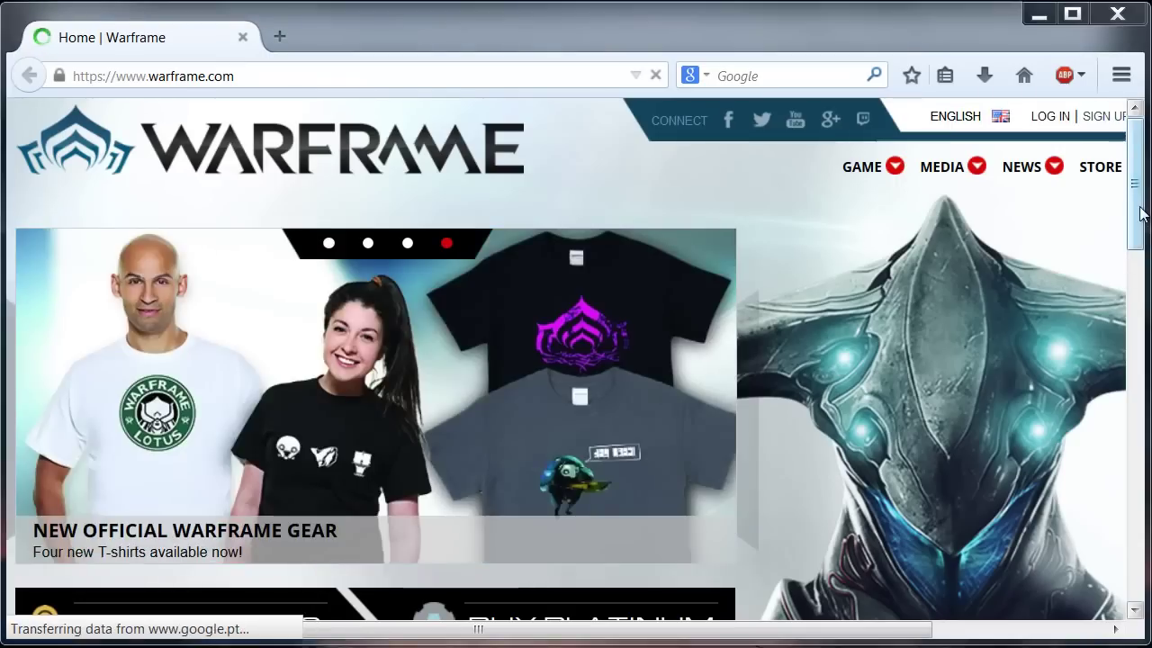
drag(1135, 207, 1139, 312)
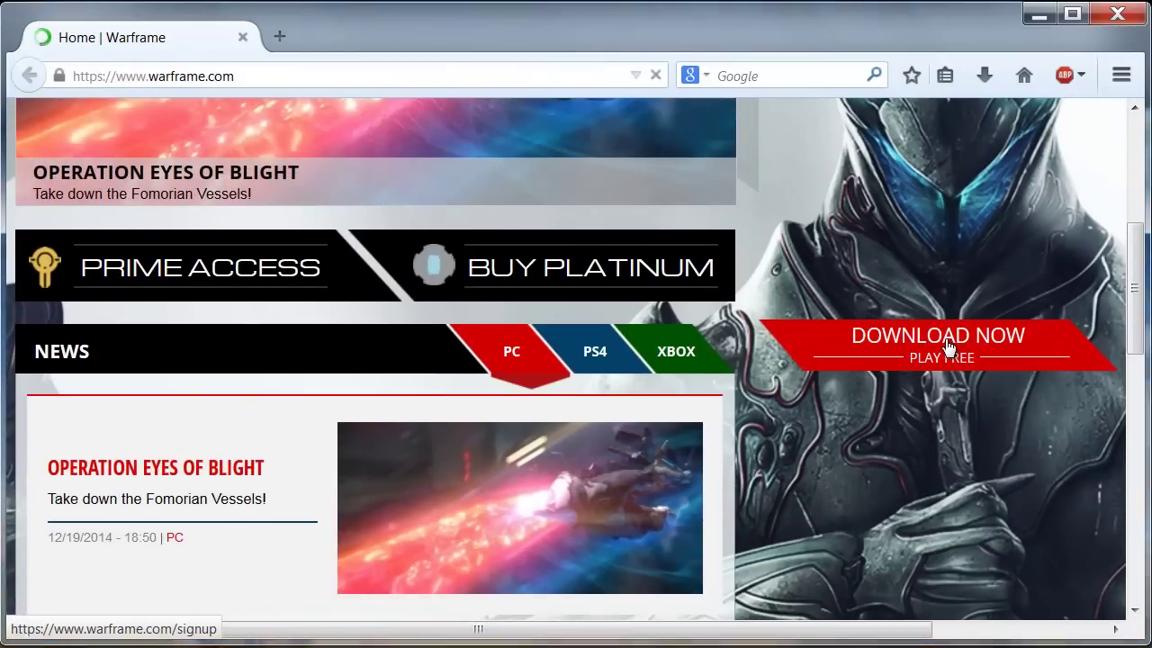
click(1061, 351)
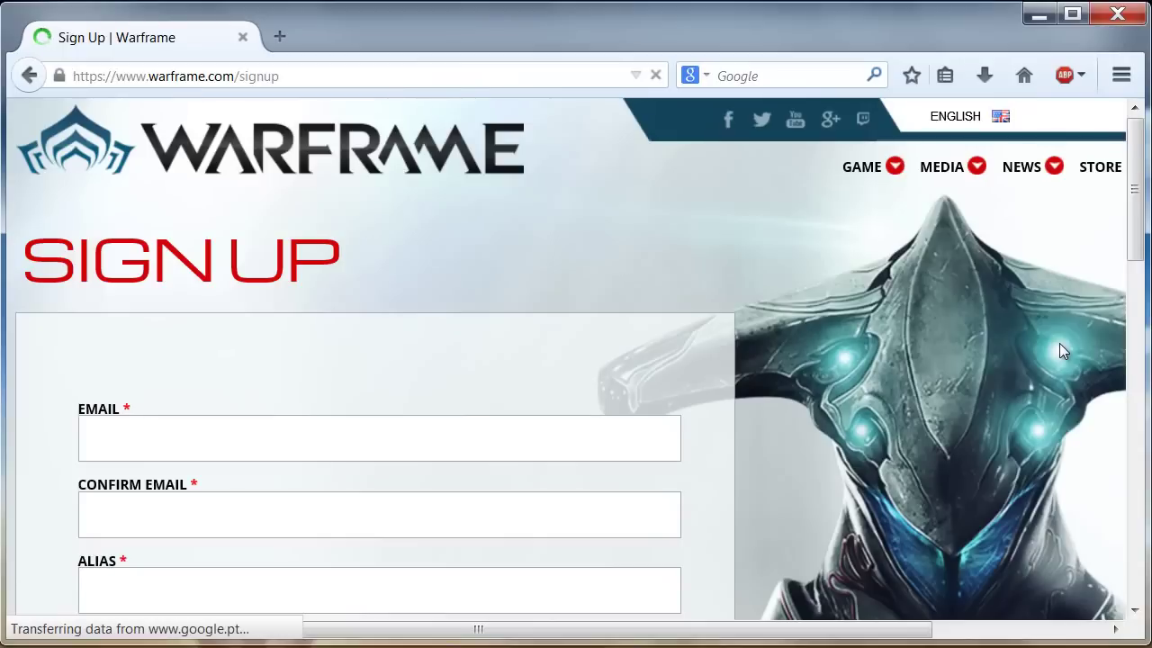
Enter the account e-mail address in both Email and Confirm Email fields.
drag(1137, 210, 1112, 214)
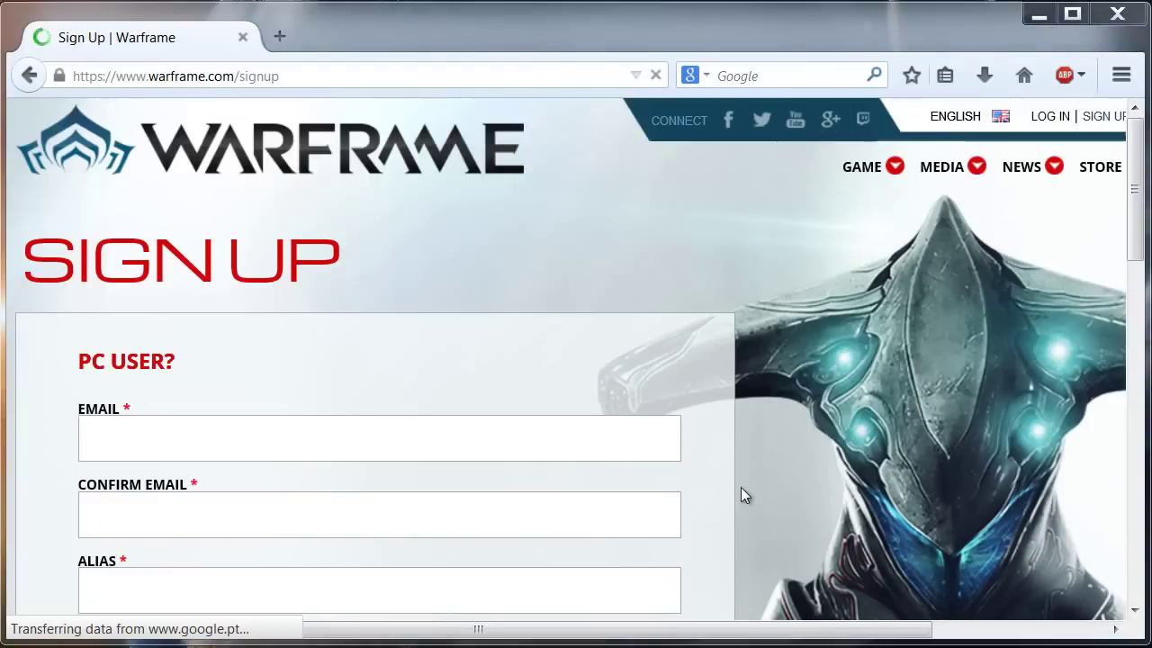
click(189, 450)
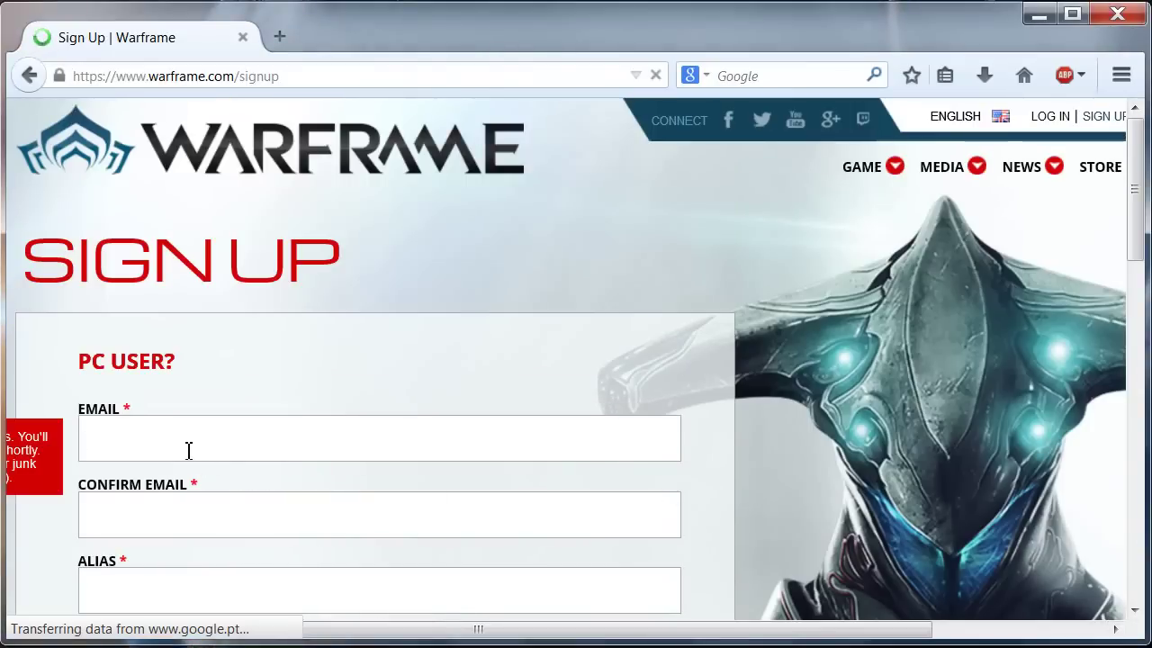
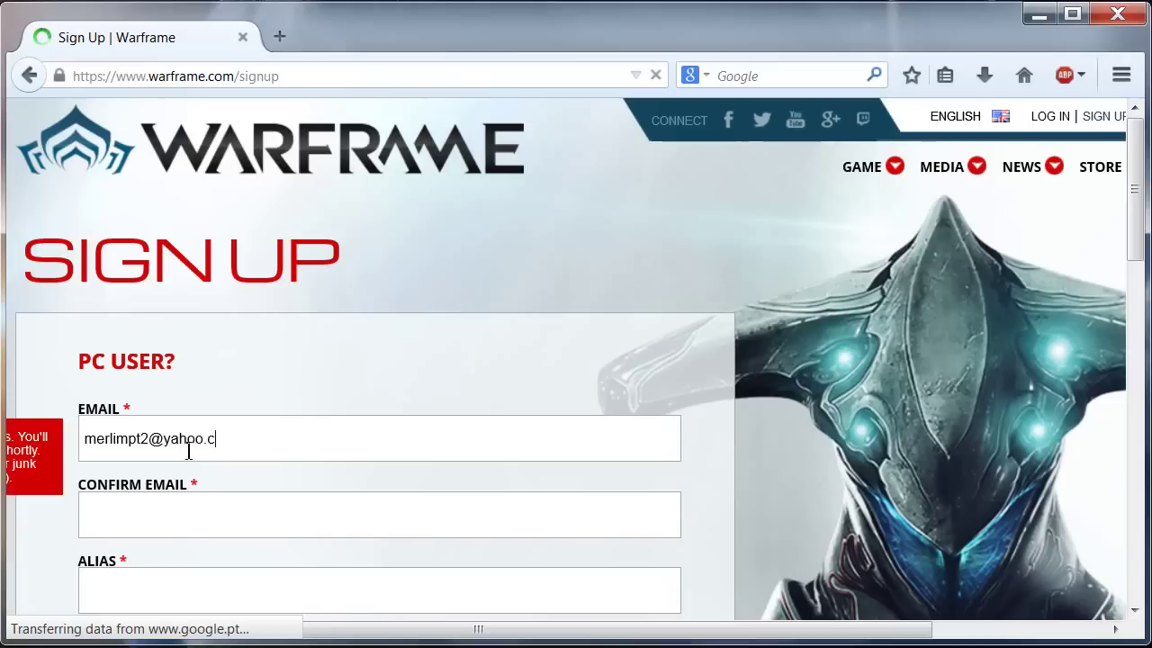
click(190, 529)
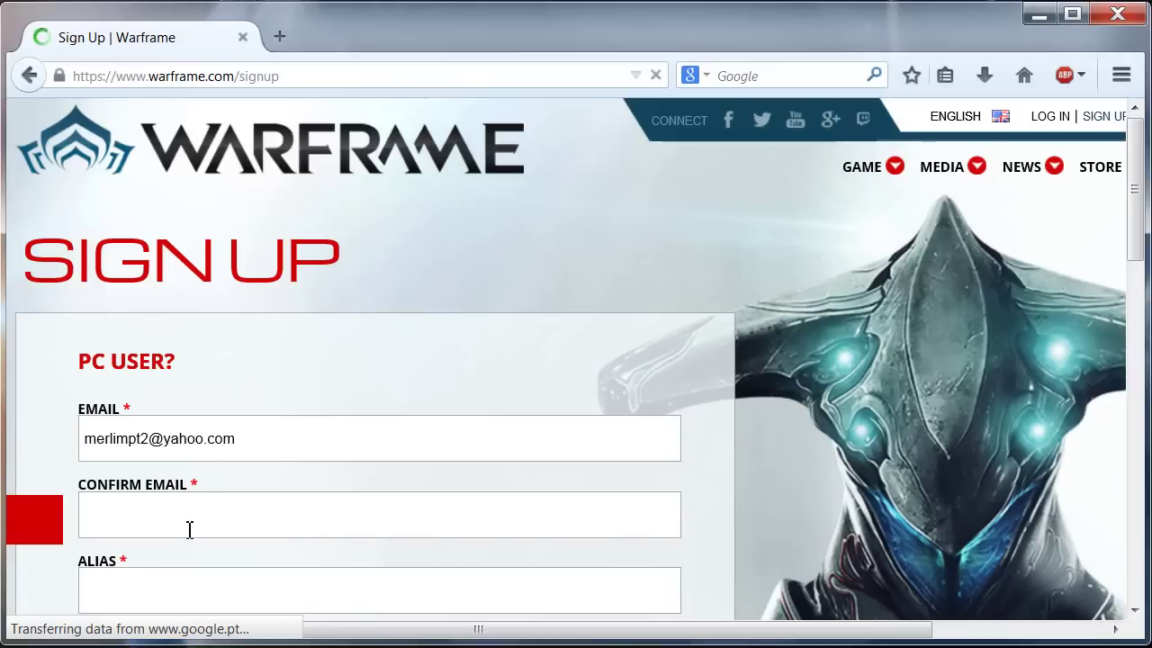
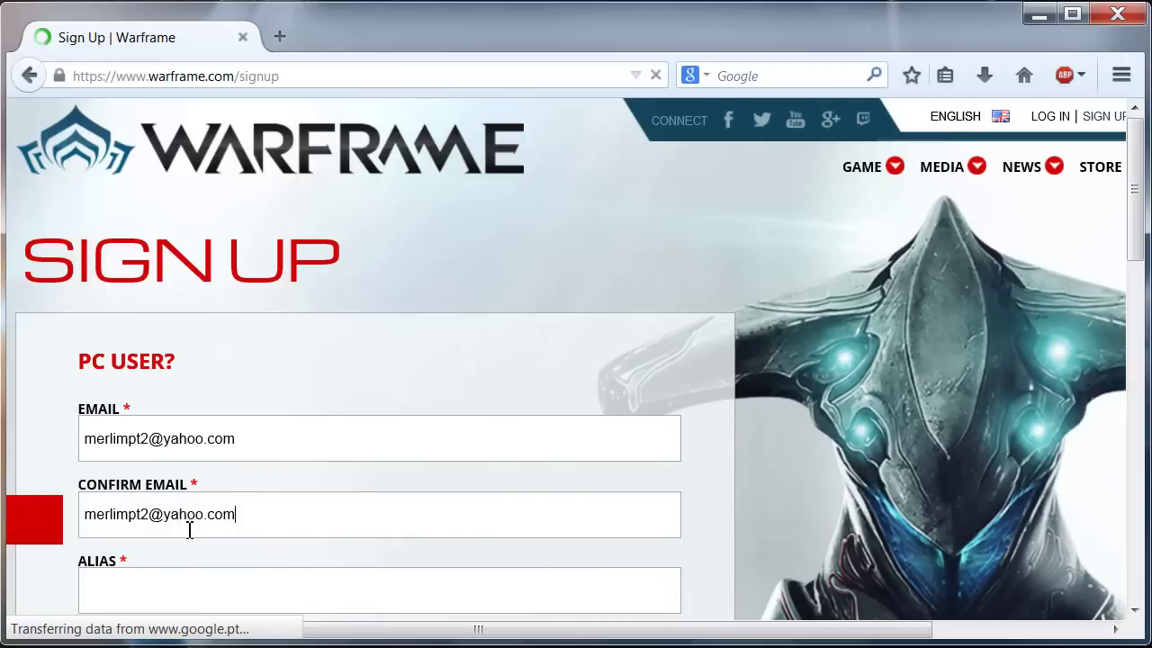
Enter the chosen alias, dismissing the suggested alias list.
click(279, 572)
scroll(177, 471, down, 3)
click(179, 466)
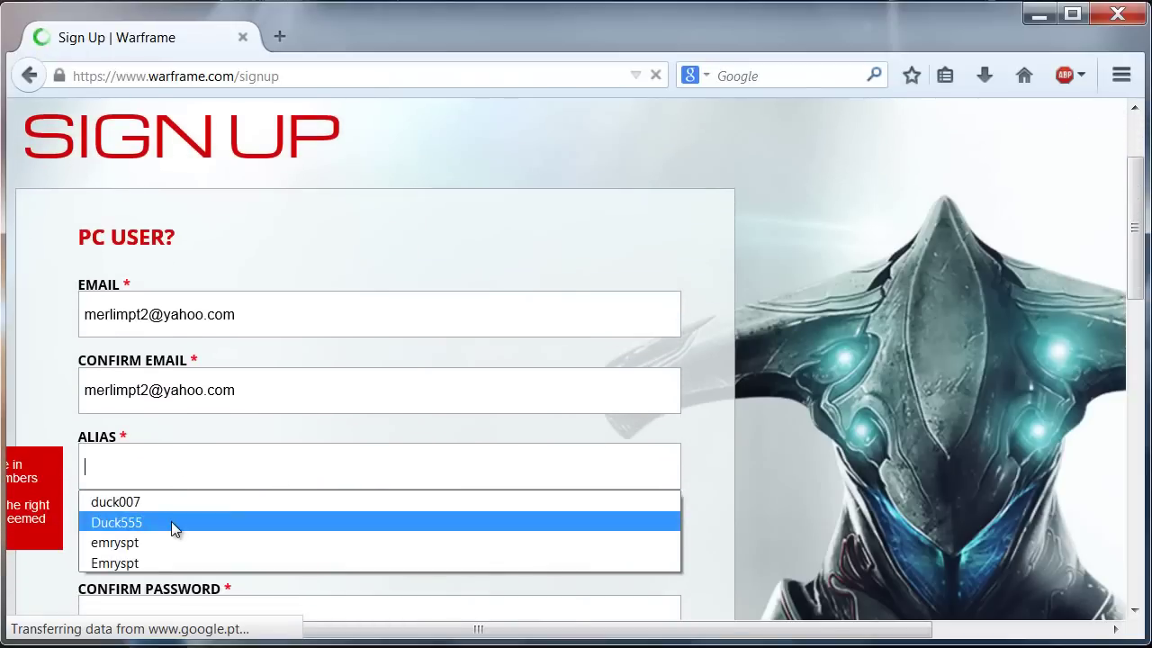
click(174, 475)
text(M)
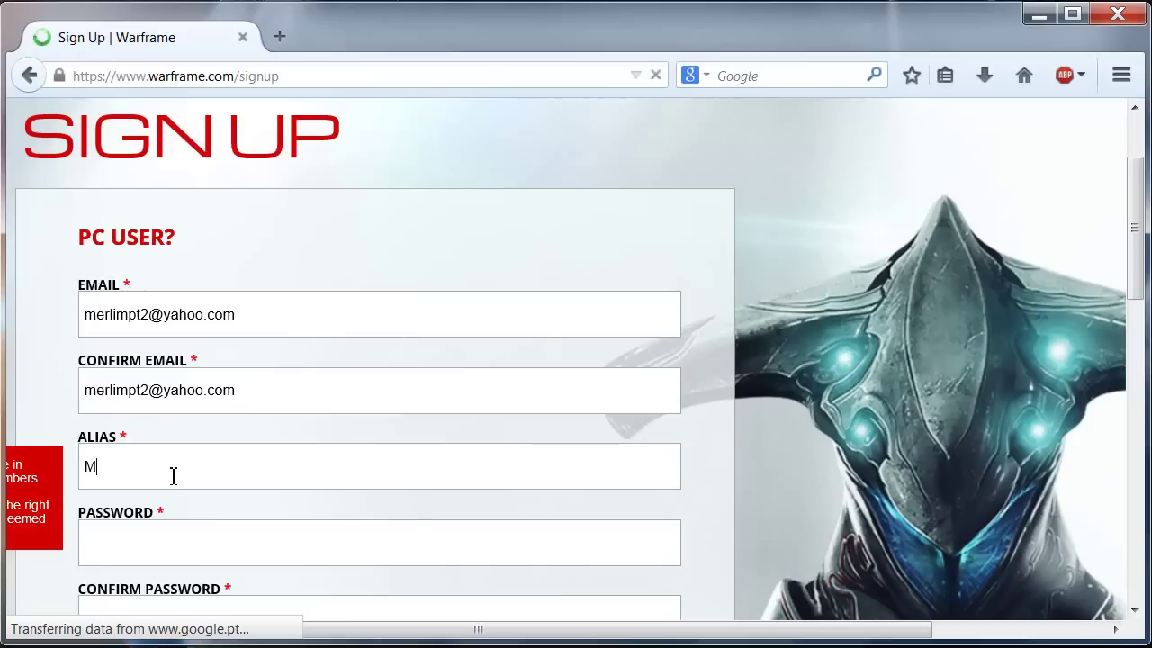
text(erlimpt2)
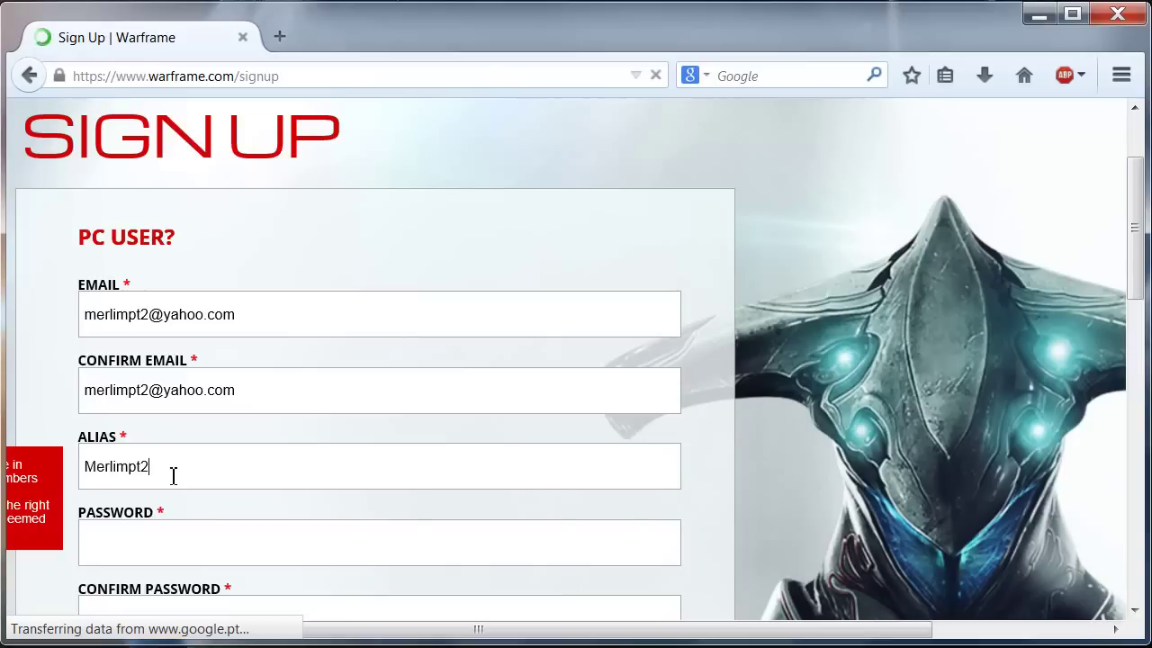
Type the account password in both password fields and uncheck the news opt-in.
click(194, 543)
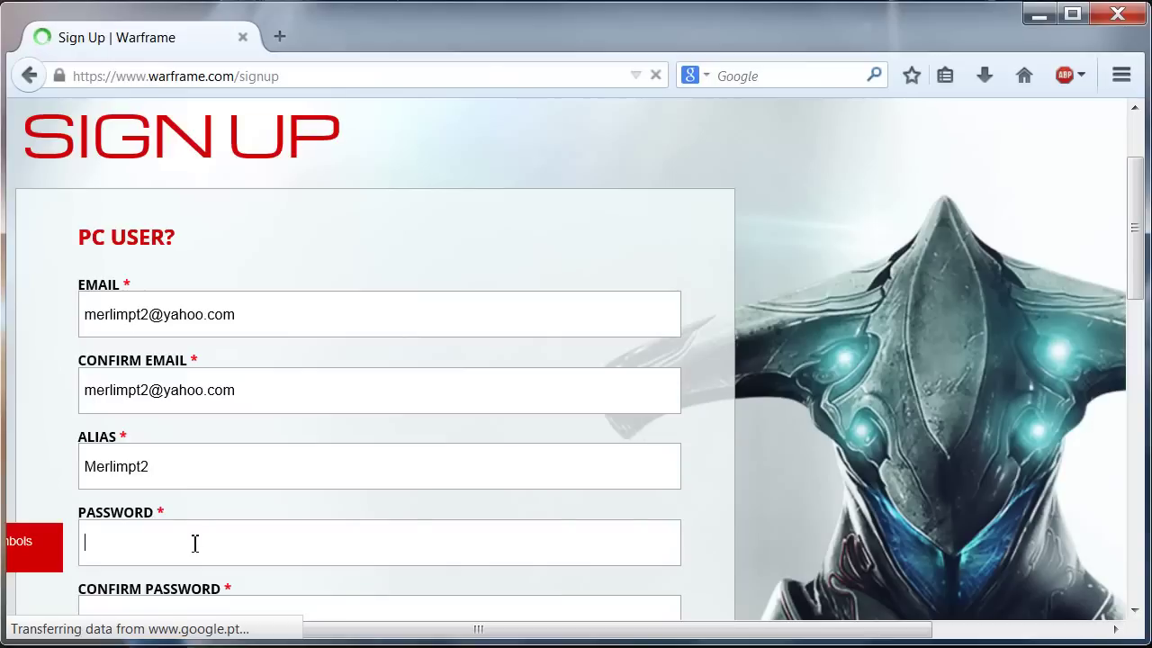
text(••••••)
key(BackSpace)
key(BackSpace)
key(BackSpace)
key(BackSpace)
key(BackSpace)
key(BackSpace)
text(••••••)
scroll(422, 483, down, 2)
click(207, 501)
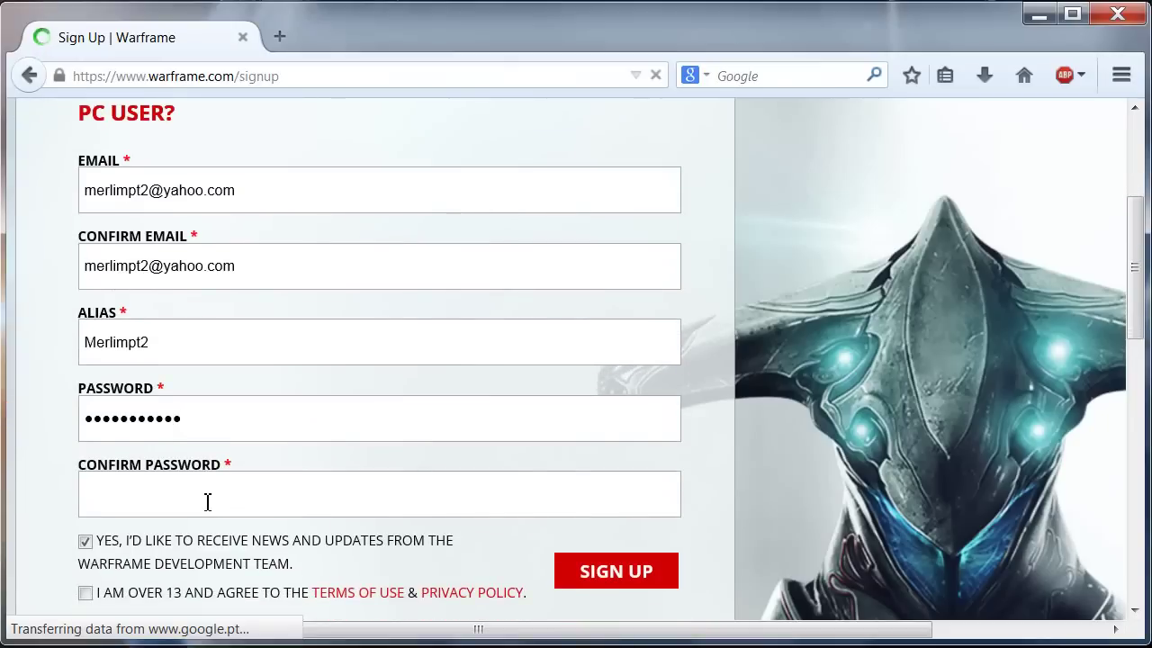
text(••••••••••)
scroll(99, 487, down, 3)
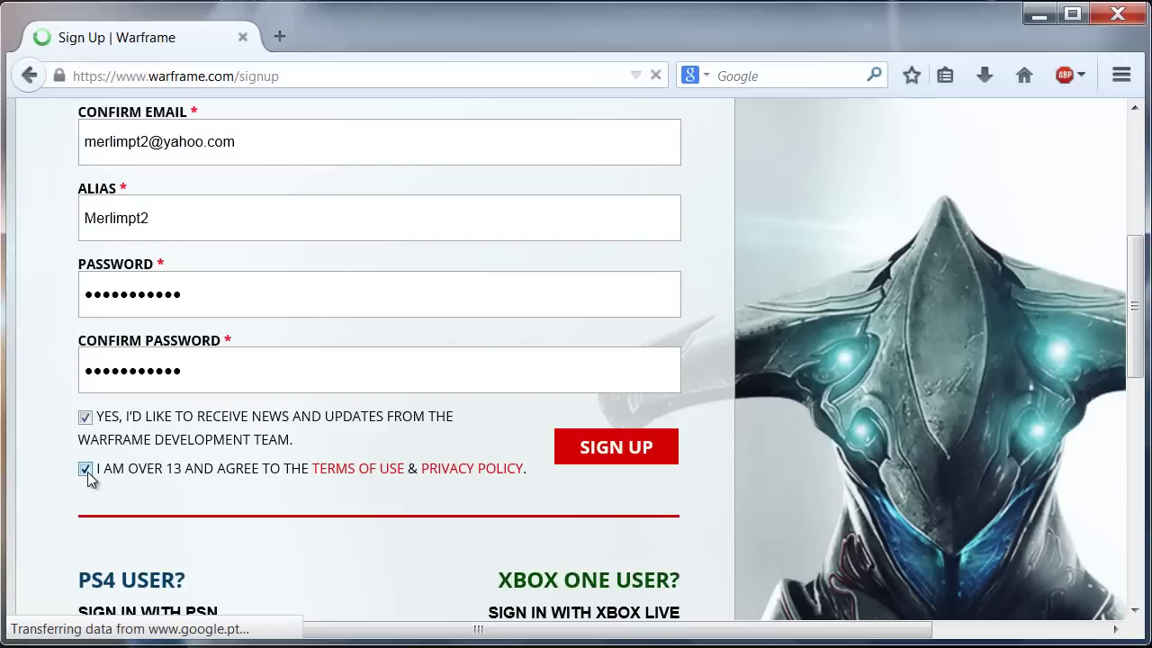
click(85, 416)
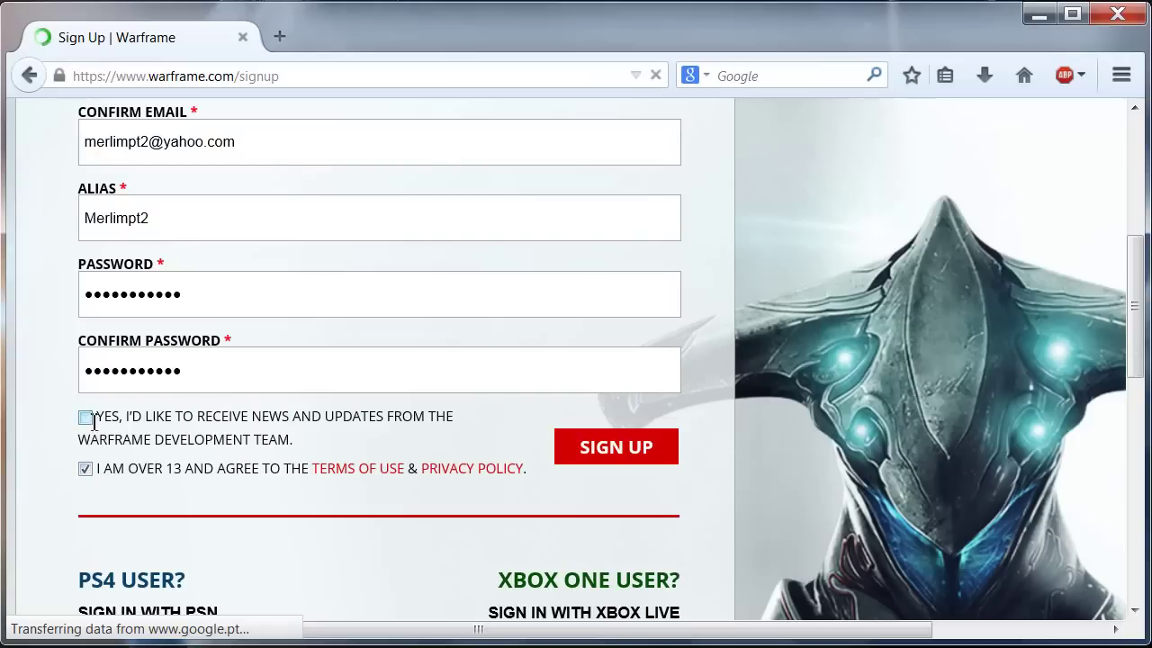
Submit the sign-up form, dismiss Firefox's save-password prompt, and read the verification message.
click(655, 451)
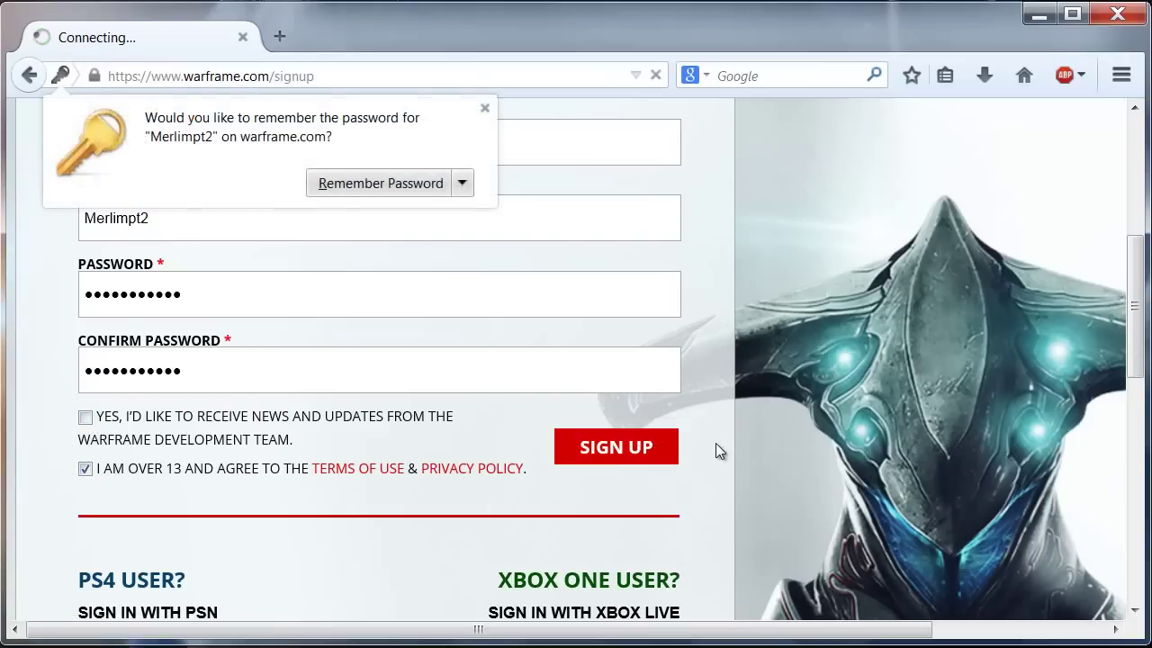
click(484, 108)
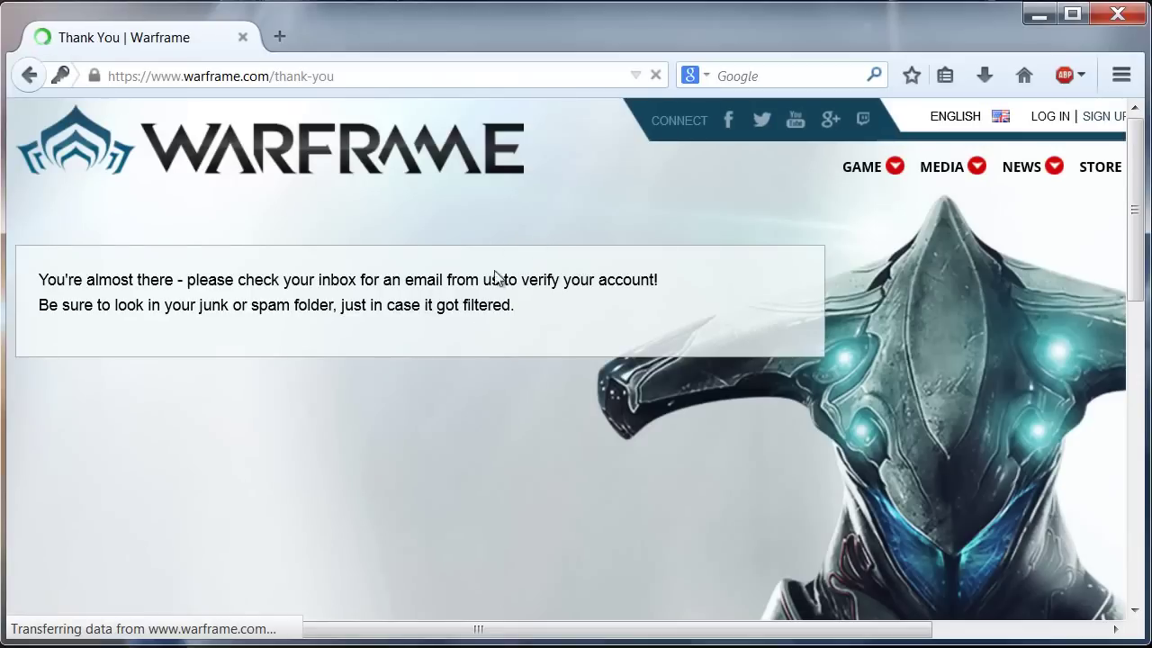
drag(301, 280, 649, 280)
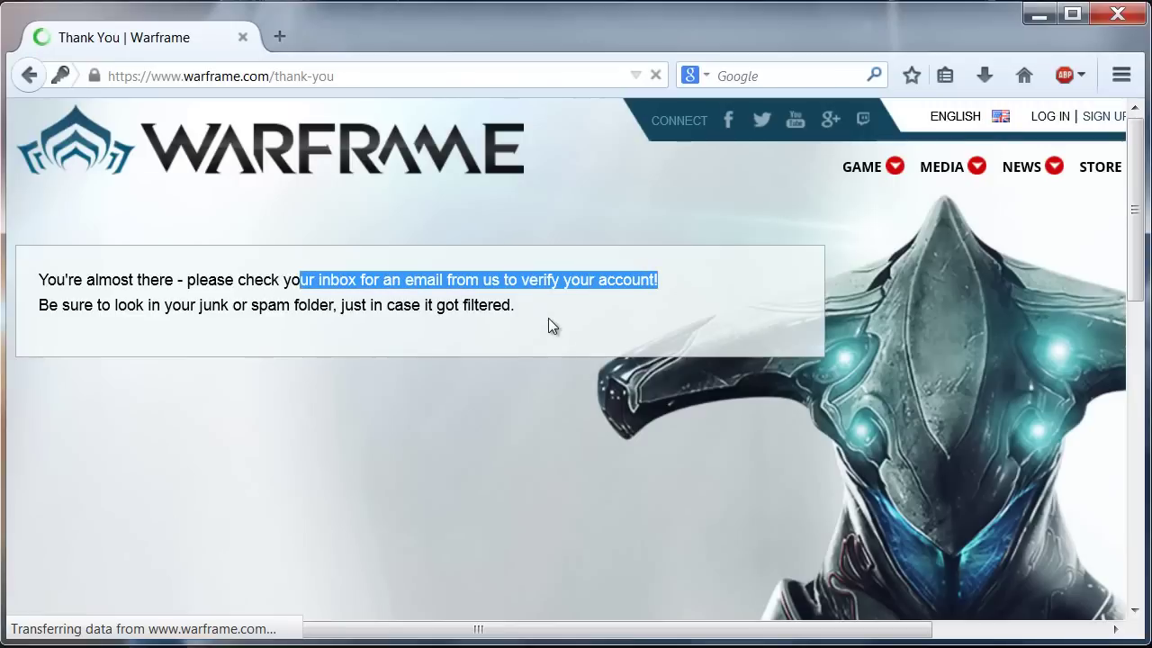
click(631, 311)
scroll(631, 309, down, 3)
scroll(631, 309, up, 3)
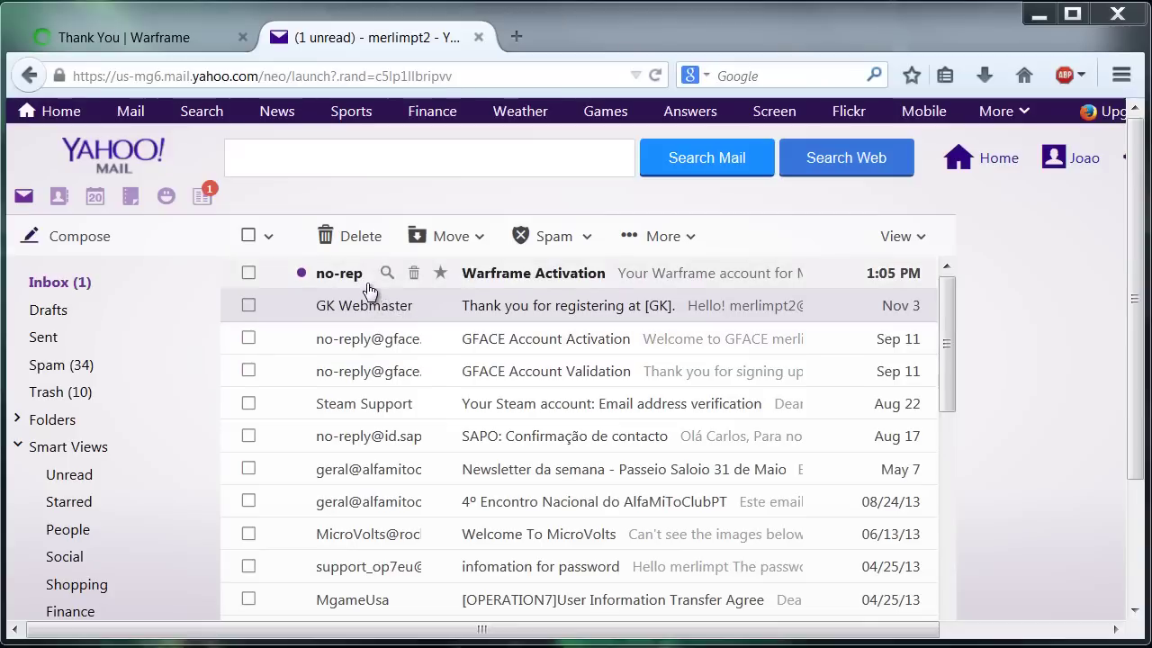
Open the Warframe Activation email in Yahoo Mail and follow its activation link.
click(345, 277)
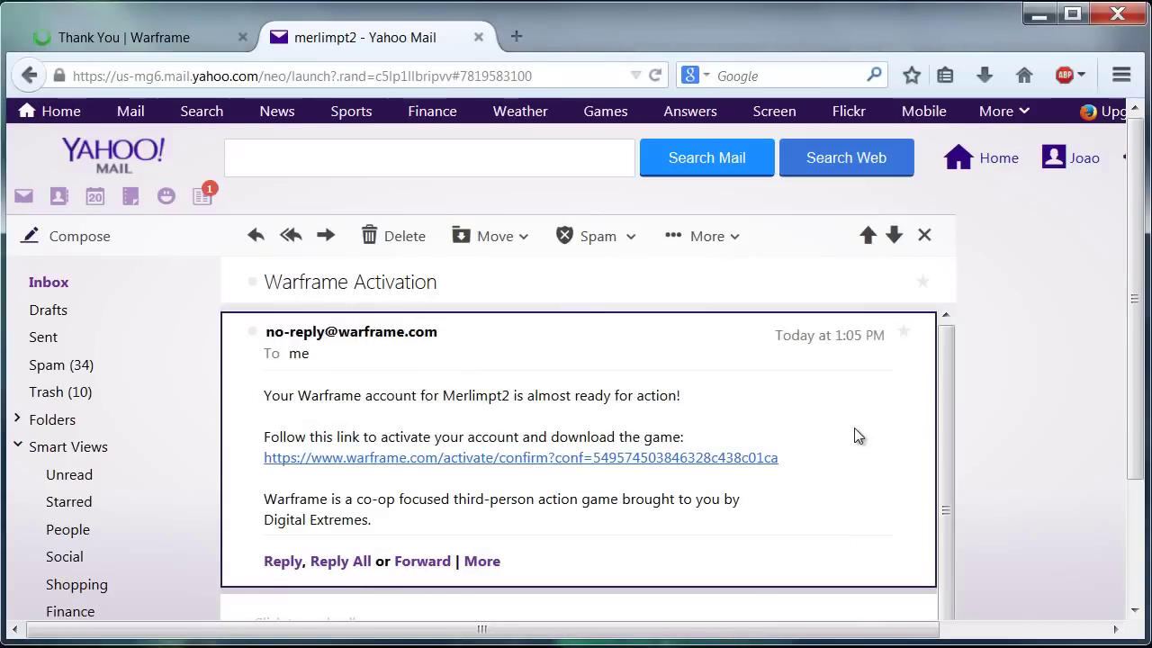
click(540, 466)
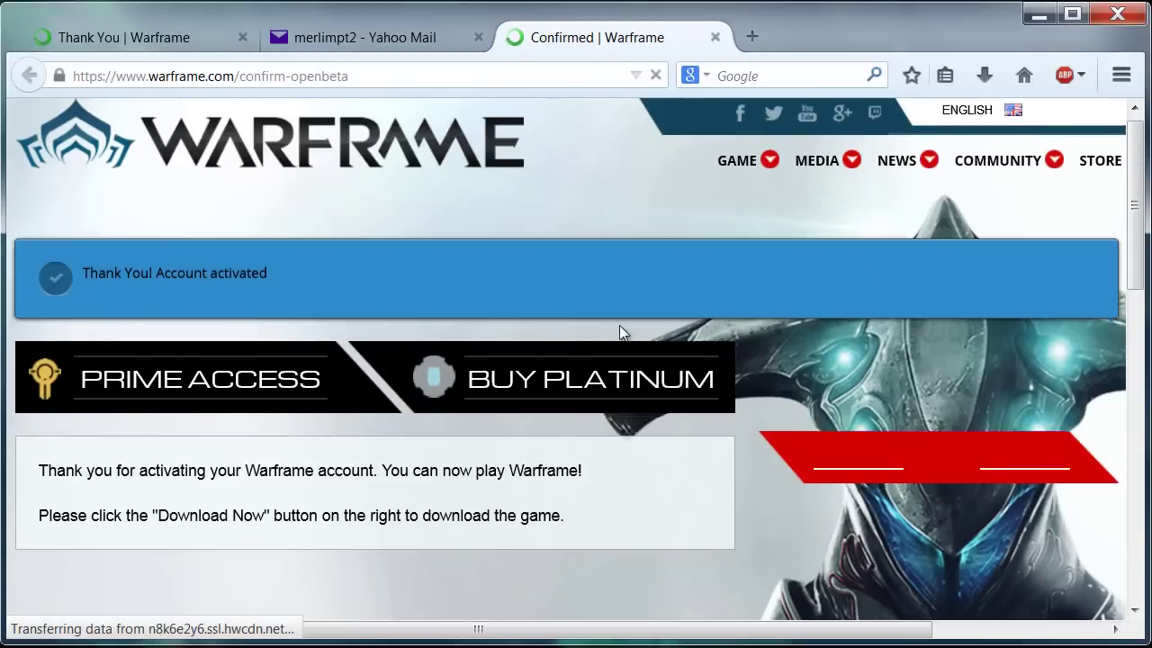
Request the Warframe installer download from the confirmation page.
scroll(619, 325, down, 5)
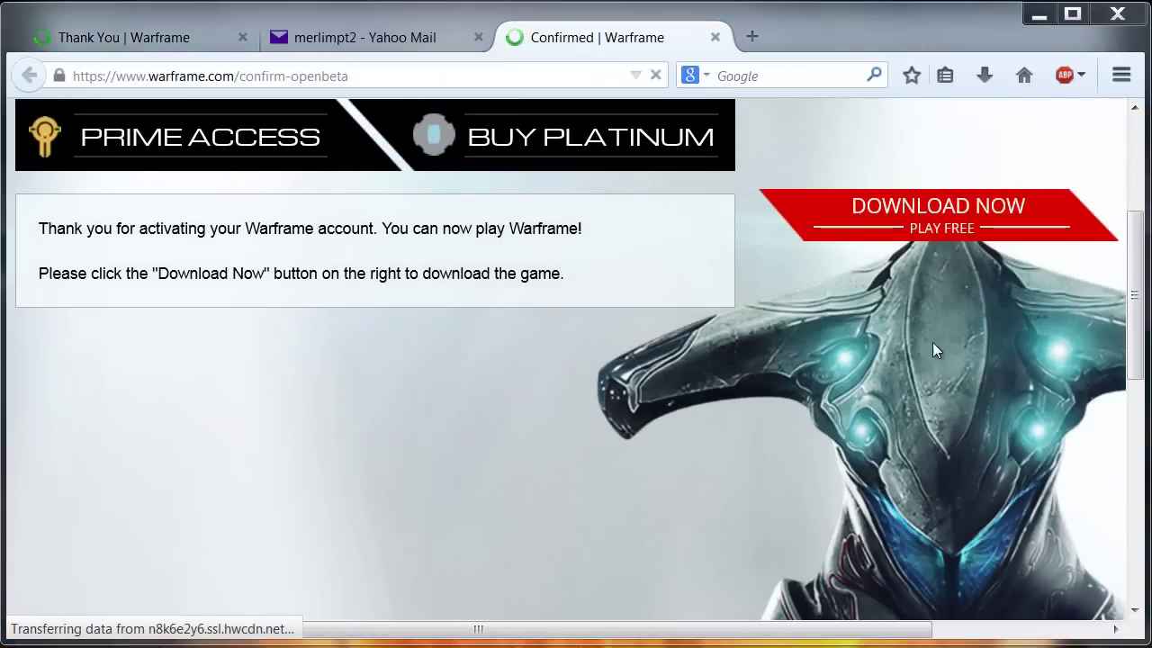
click(952, 226)
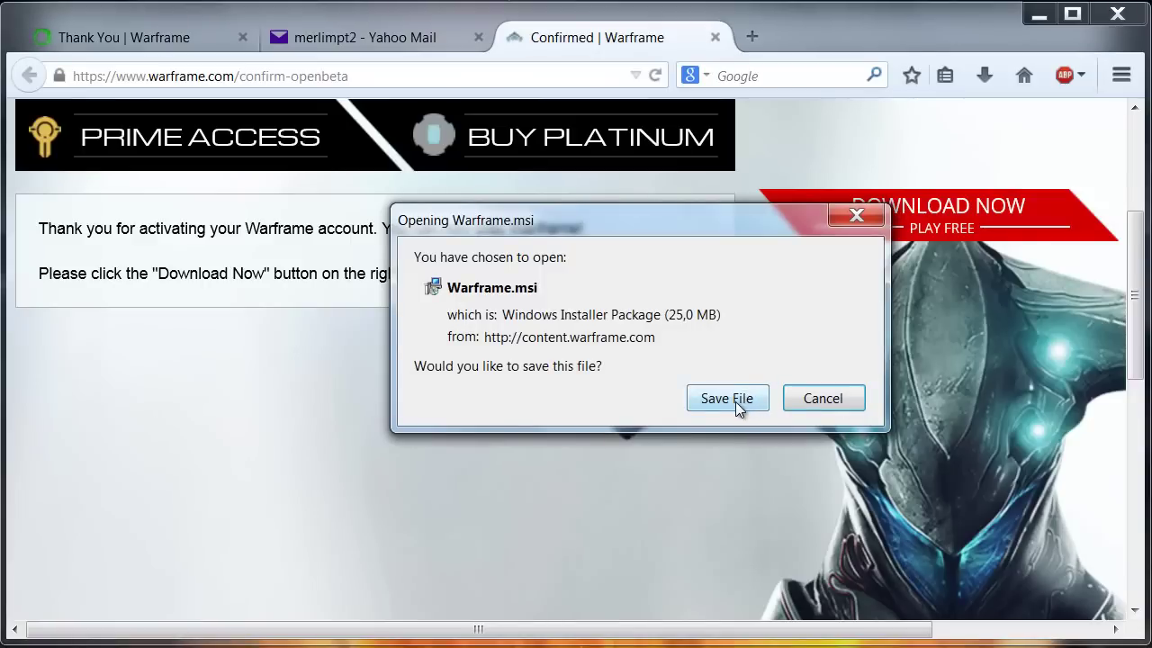
Save Warframe.msi to the Desktop and minimize Firefox.
click(735, 398)
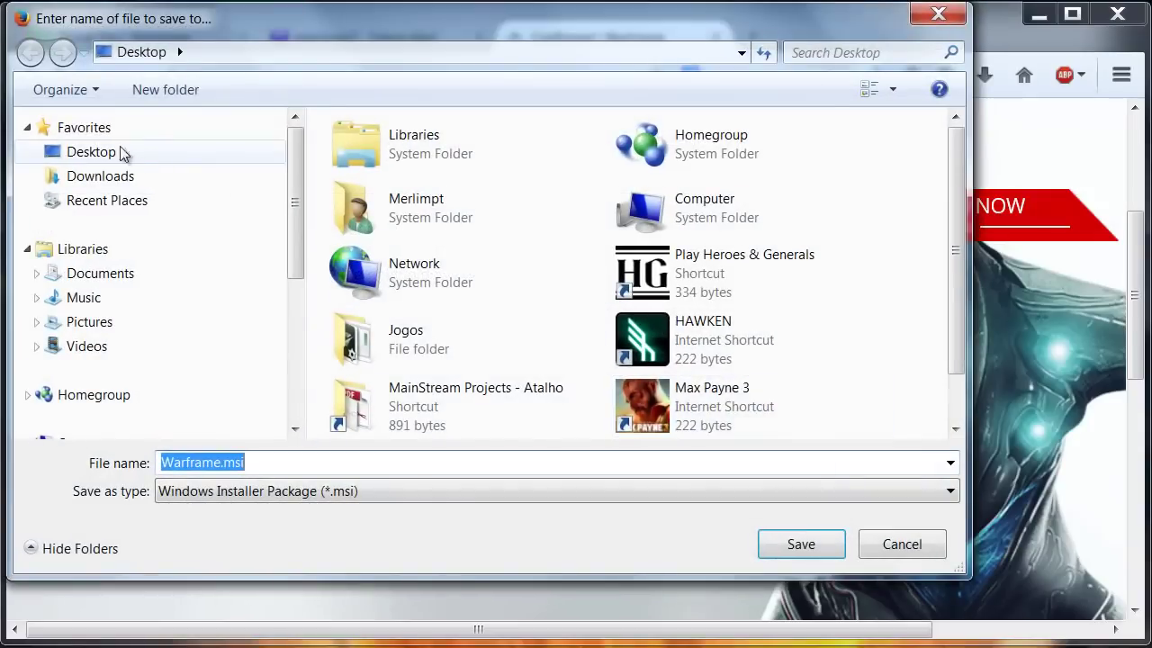
click(116, 152)
click(801, 545)
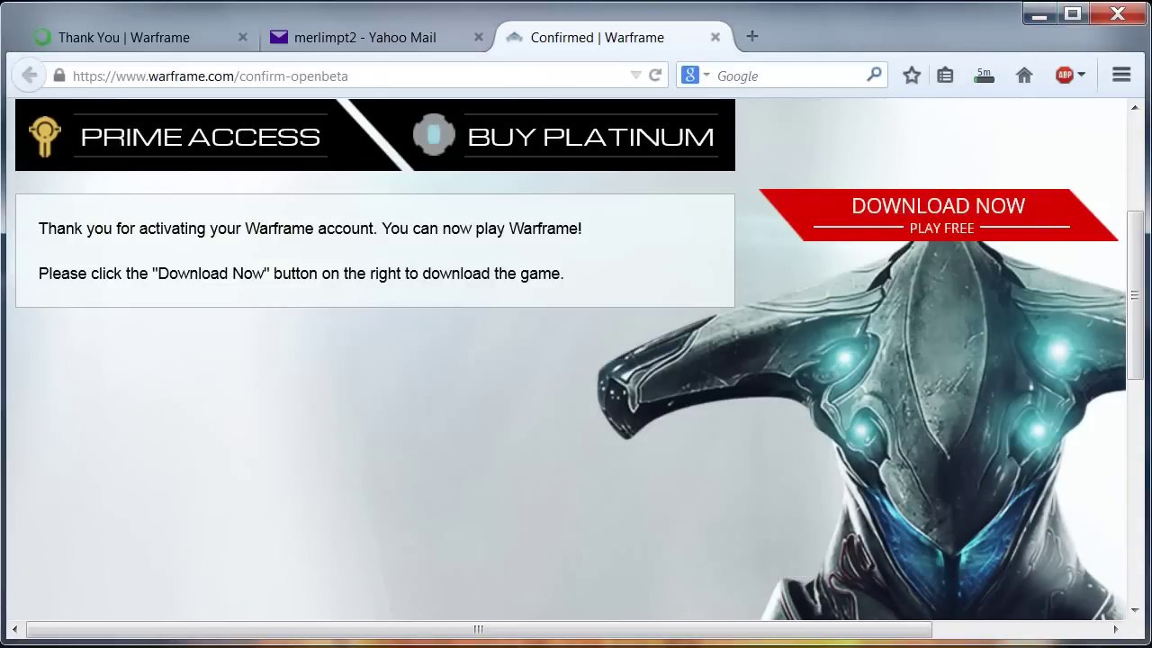
click(1038, 14)
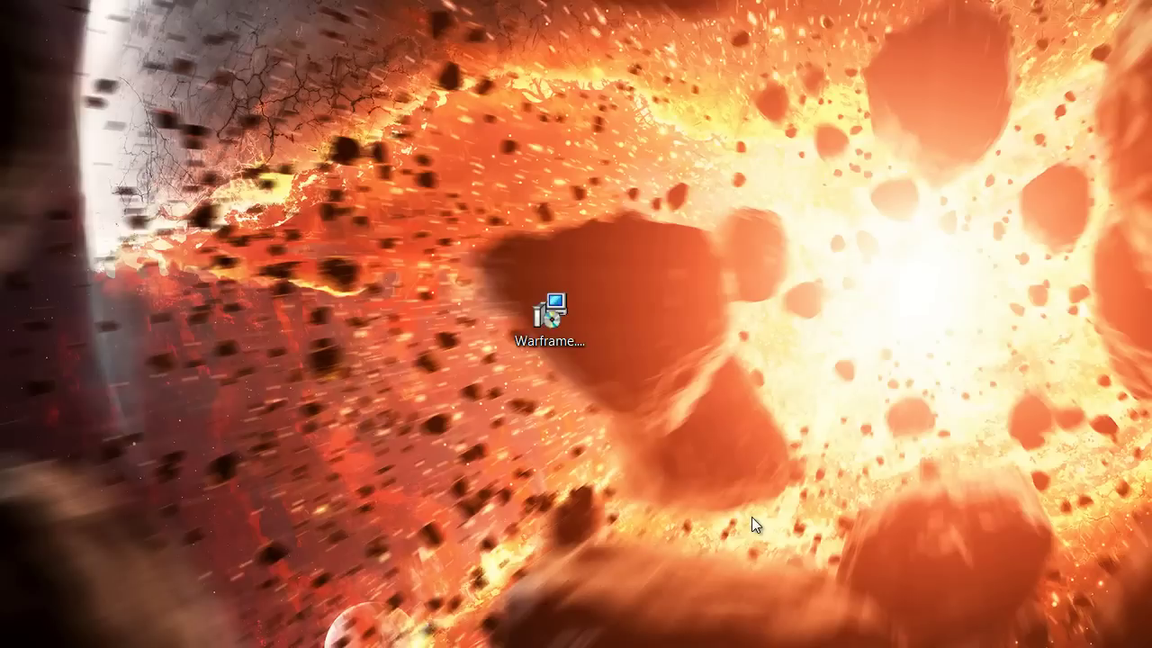
Run Warframe.msi past the security warning and move the Browse For Folder dialog aside.
double_click(558, 322)
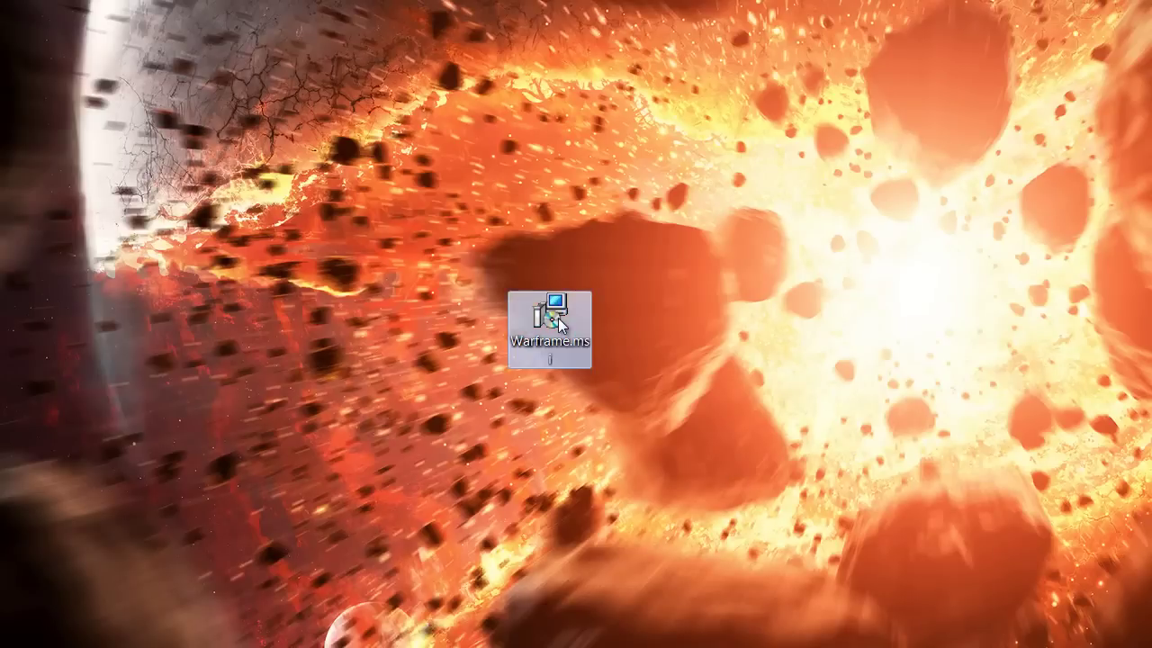
click(666, 397)
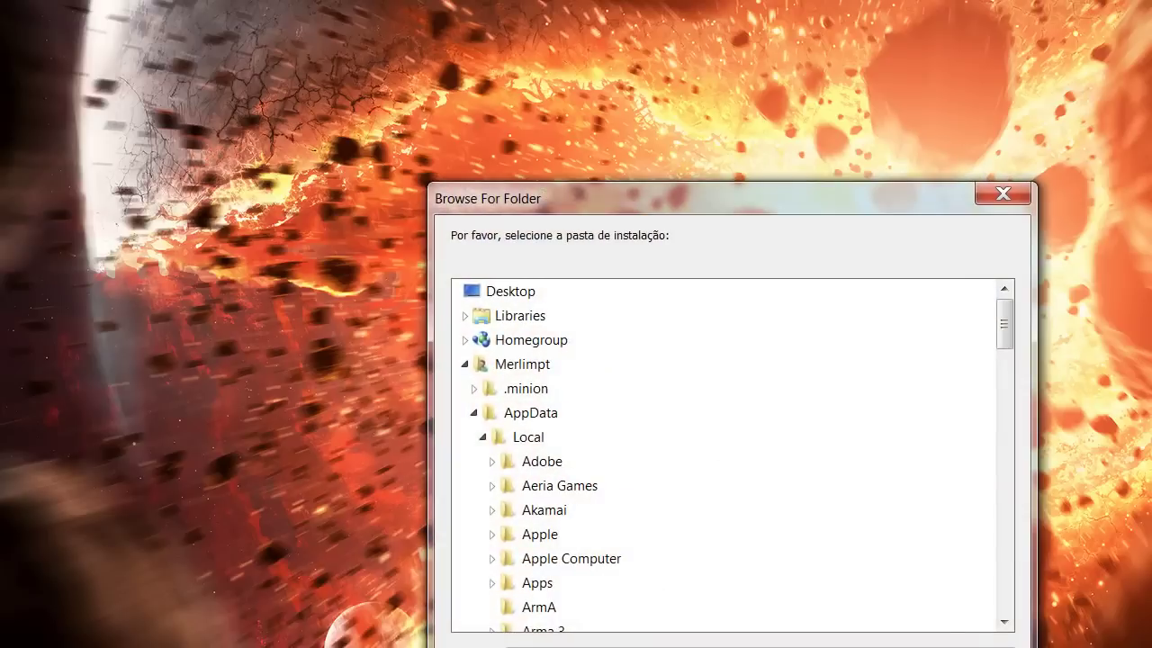
drag(779, 206, 654, 70)
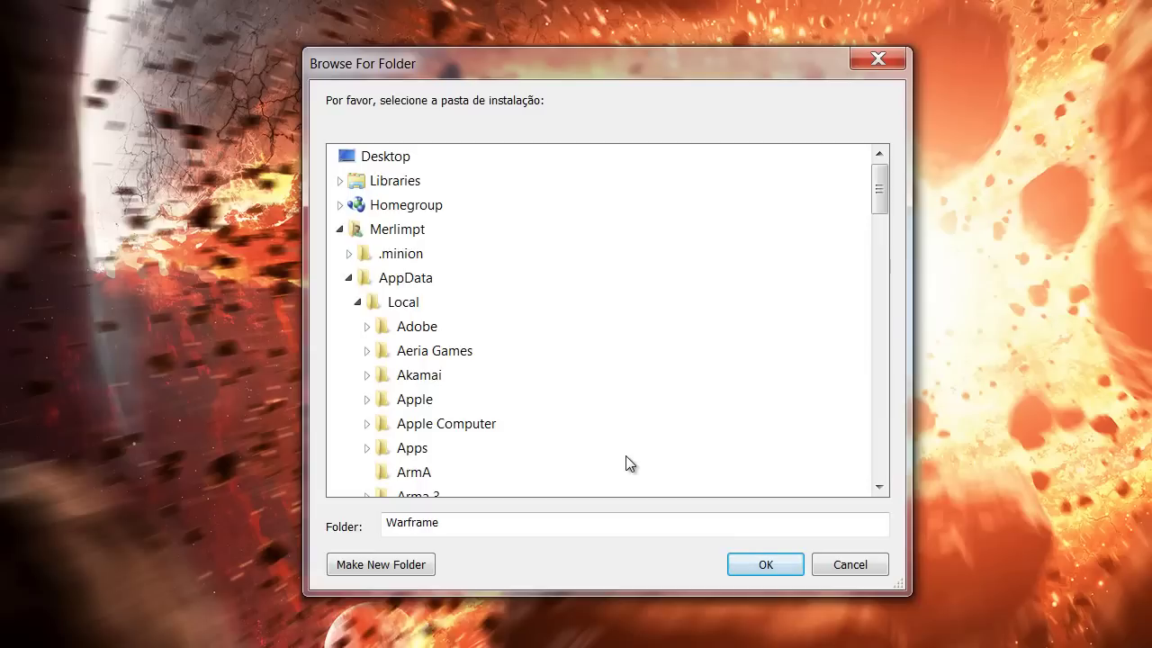
Choose the Jogos (F:) drive as the Warframe install location.
click(819, 631)
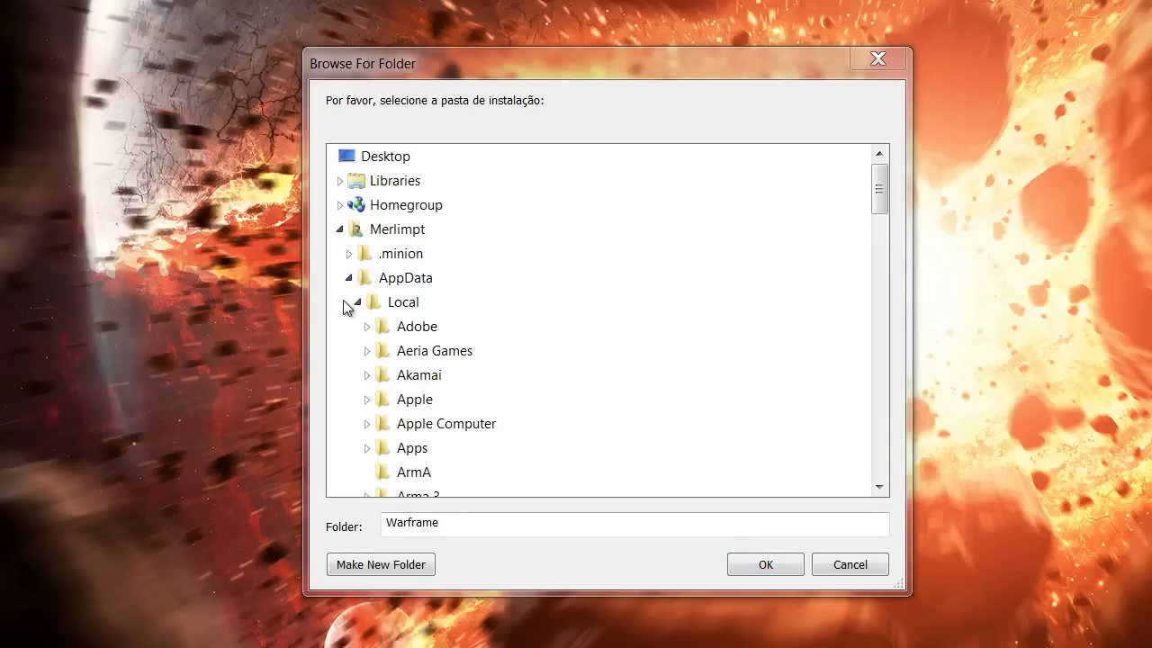
double_click(353, 229)
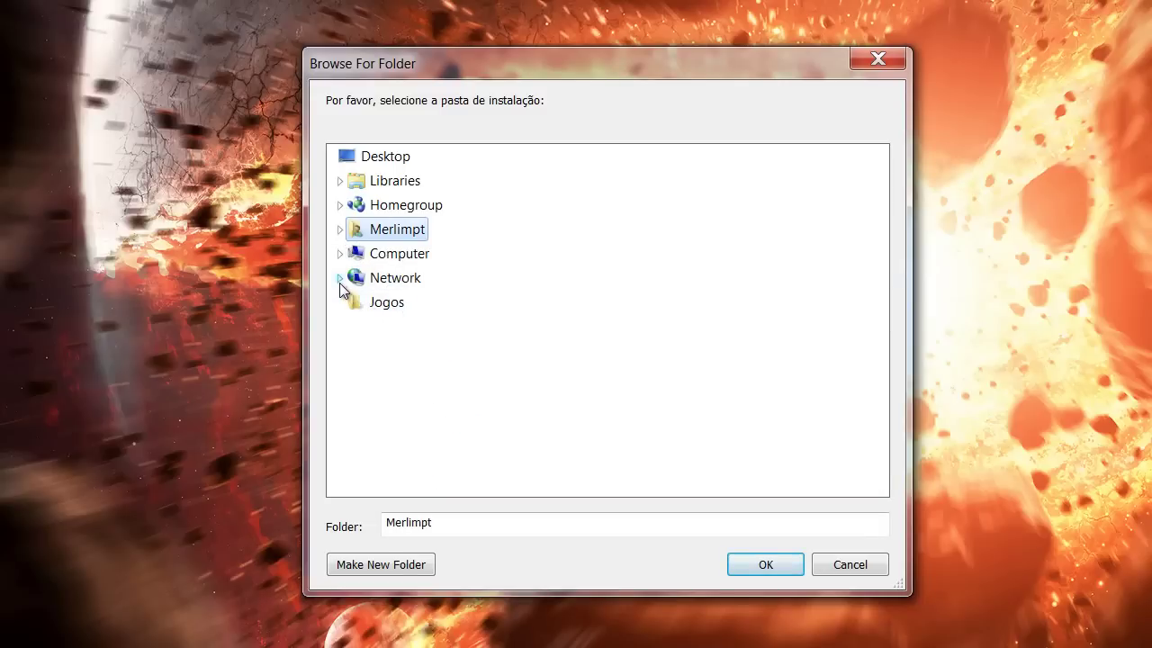
click(340, 254)
double_click(405, 351)
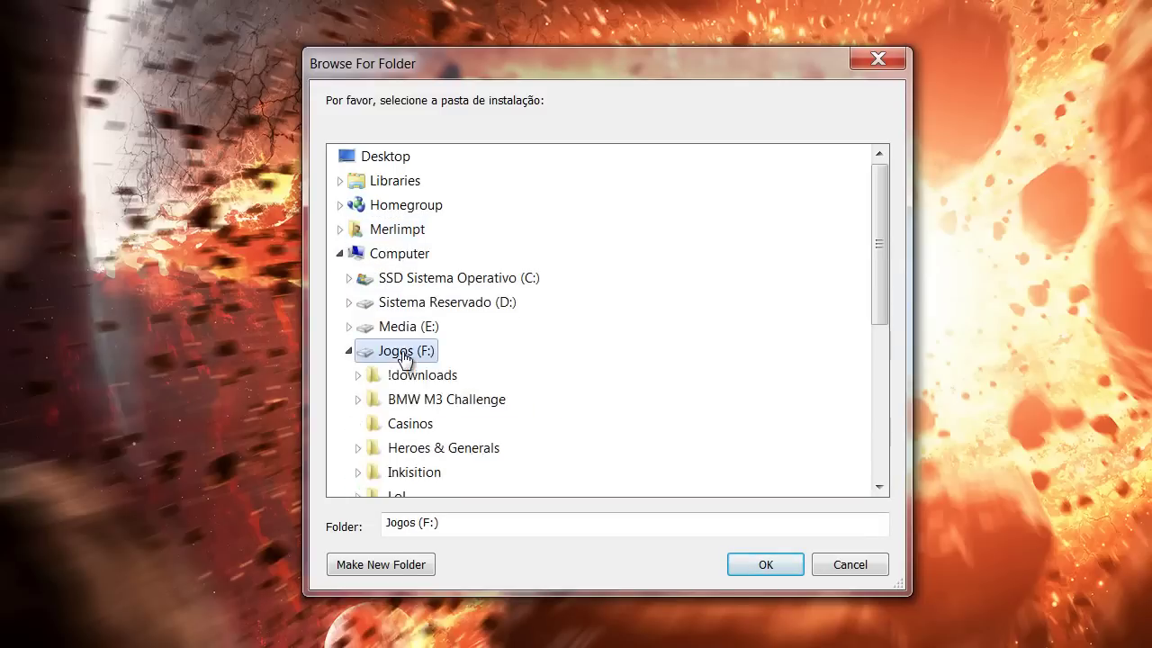
click(764, 564)
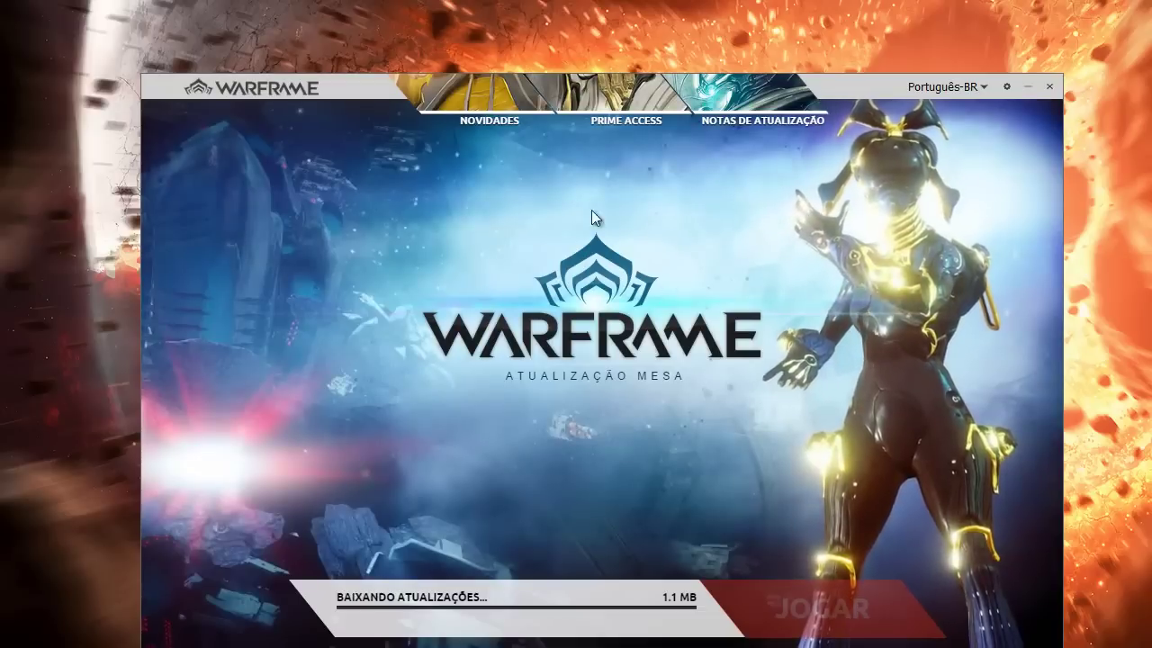
Accept the Portuguese Open Beta Agreement and EULA, then bring up the language choices.
drag(350, 90, 309, 63)
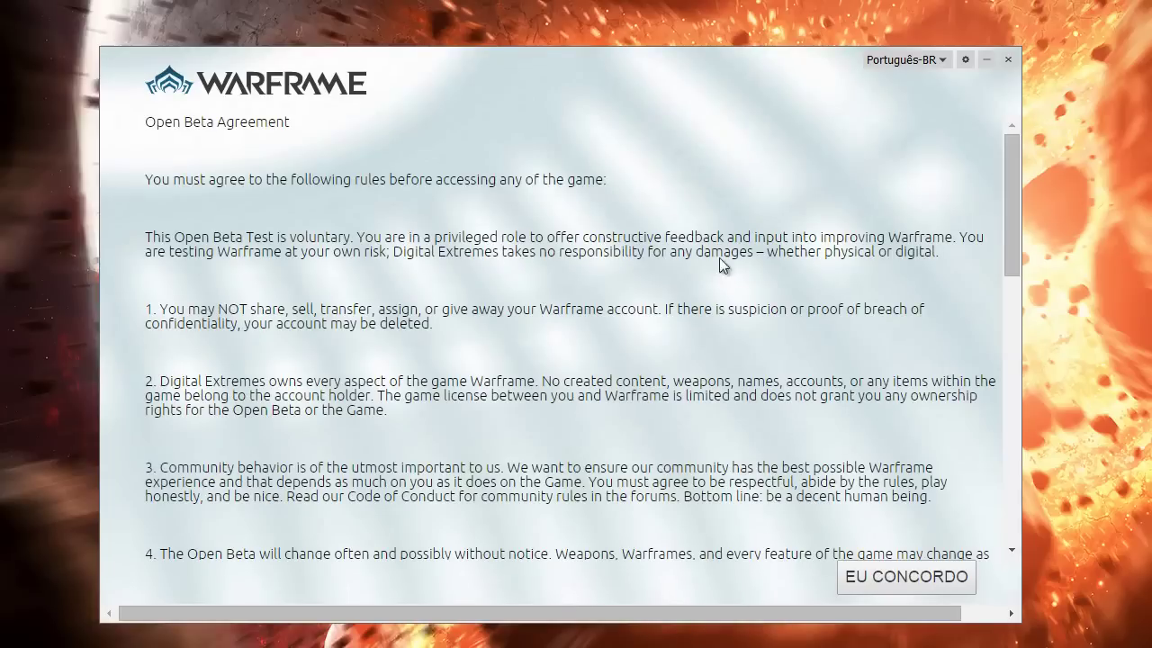
click(892, 577)
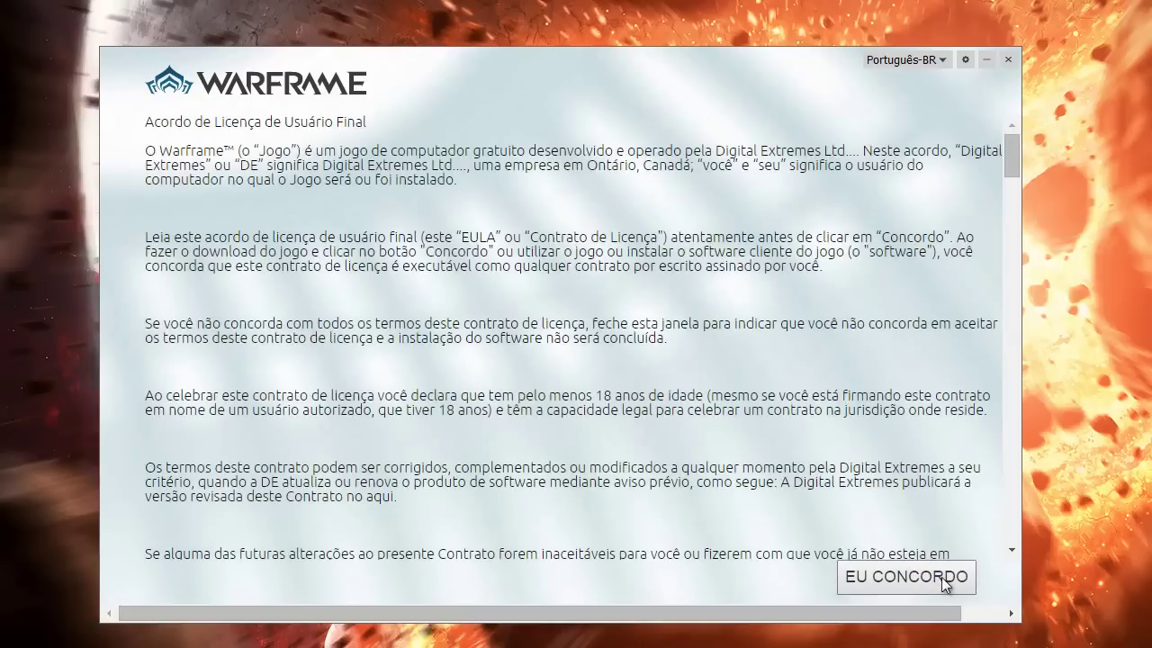
click(943, 580)
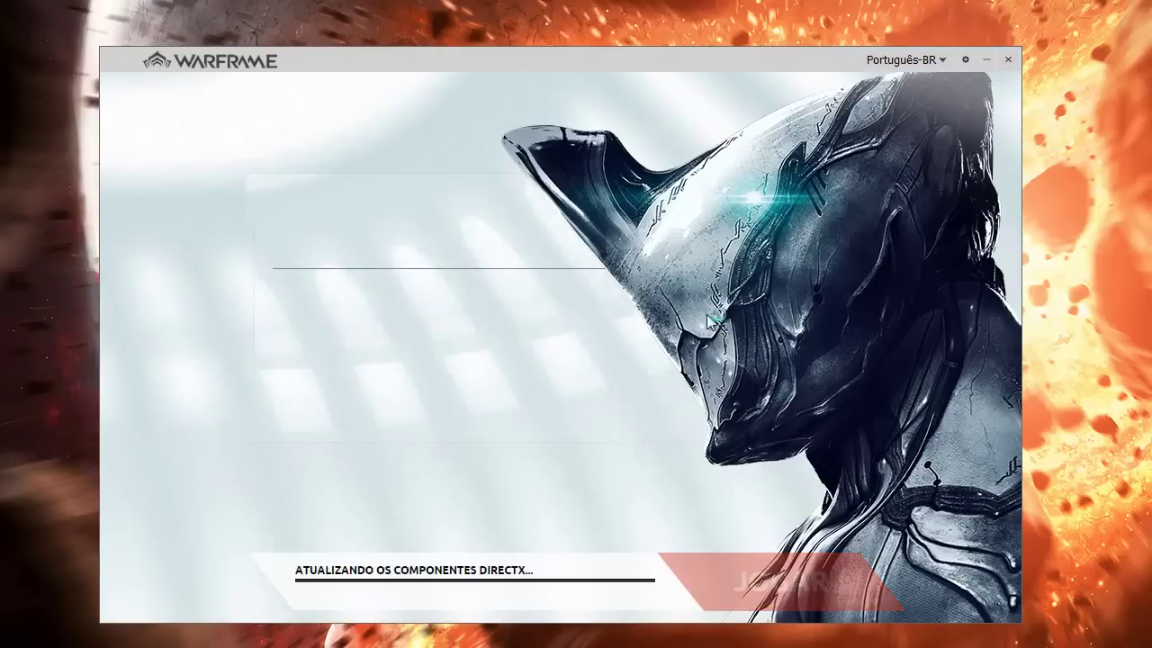
click(942, 60)
Switch the launcher to English and accept both English agreements with I AGREE.
click(915, 79)
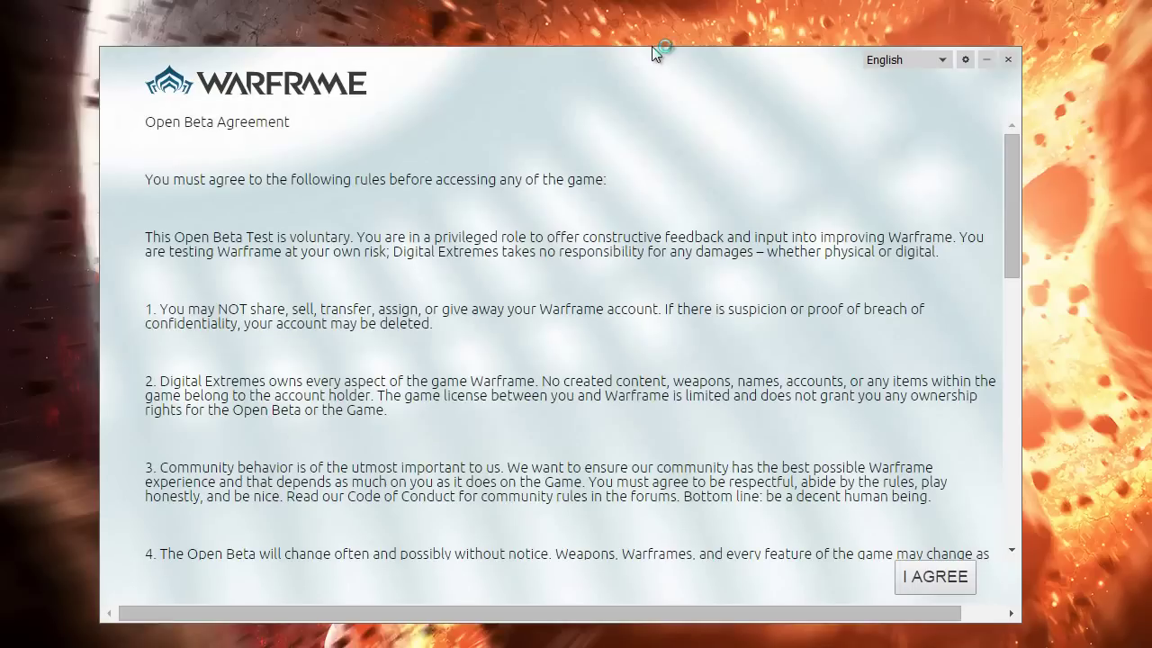
click(936, 576)
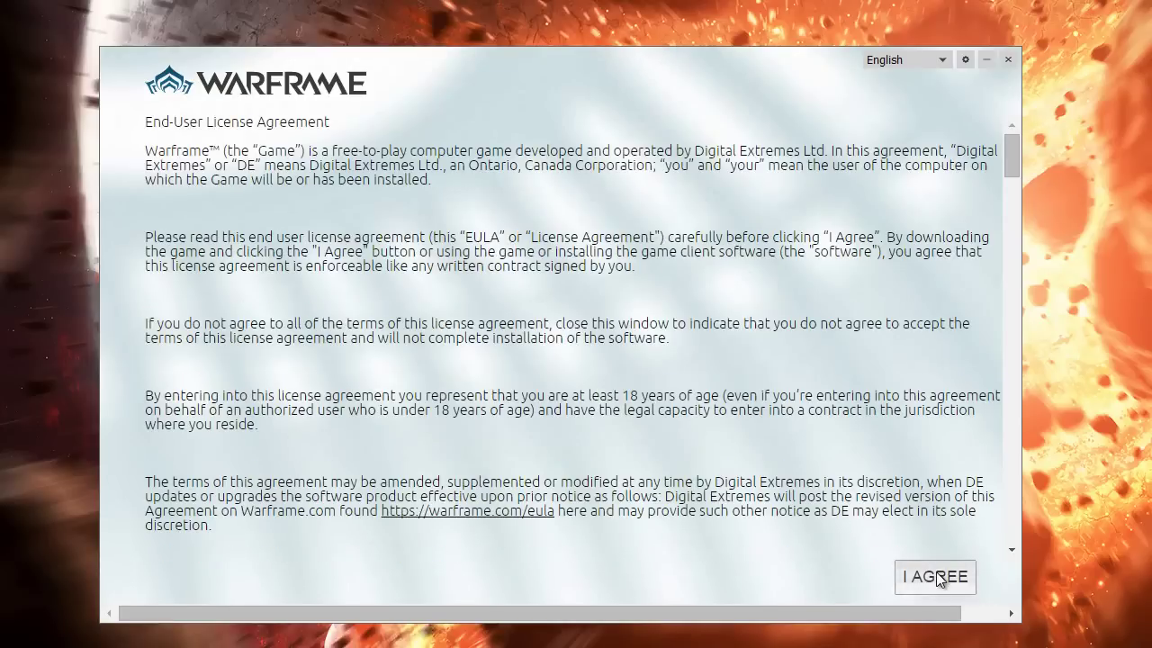
click(936, 576)
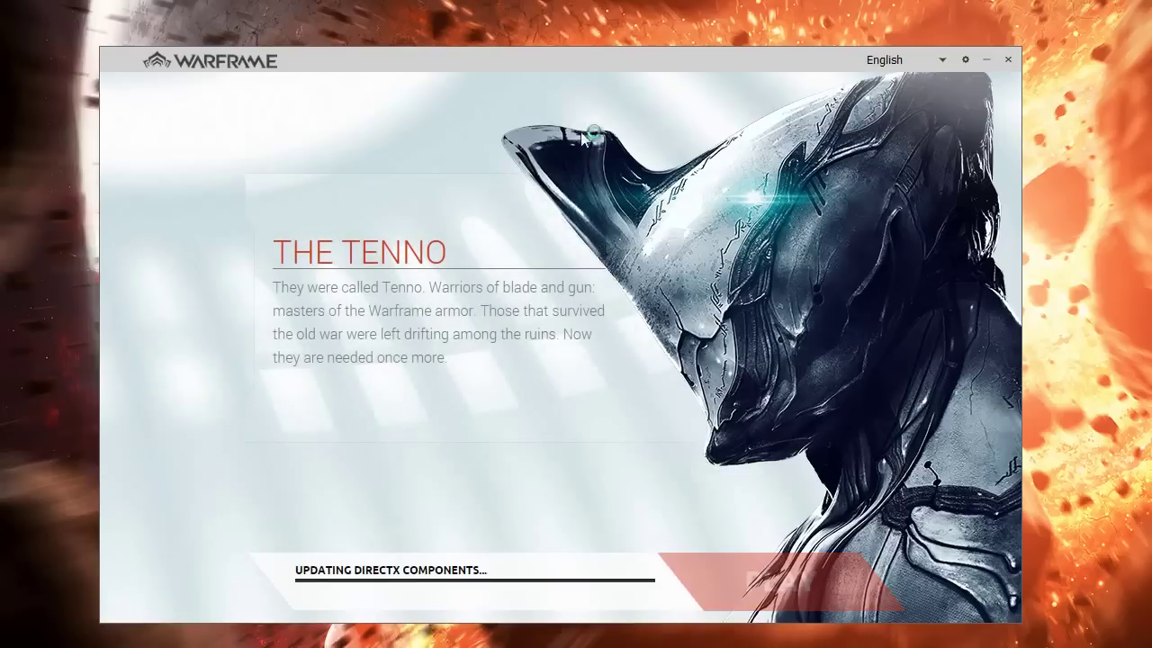